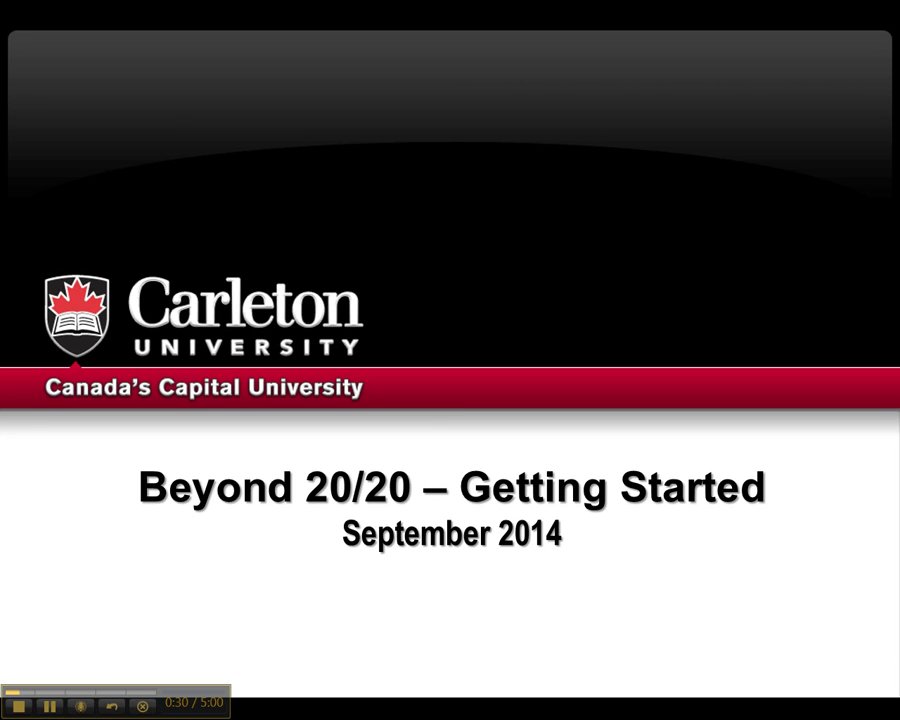
End the running PowerPoint slide show.
{"action": "key", "text": "Escape"}
Show the final credits slide, then open the odesi Nesstar repository from the library's Data page.
{"action": "left_click", "coordinate": [90, 655]}
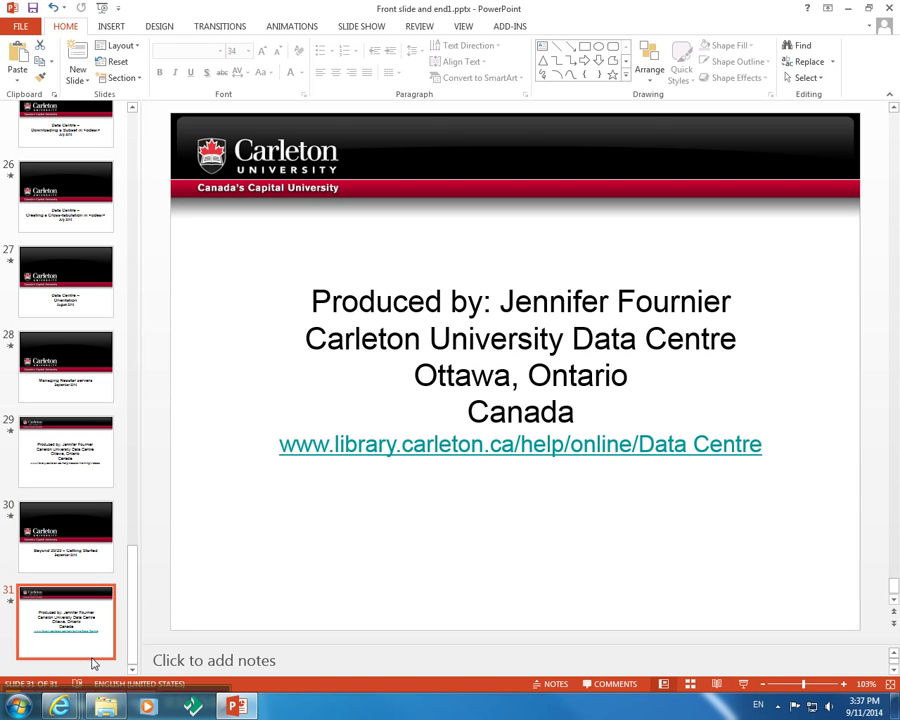
{"action": "mouse_move", "coordinate": [60, 706]}
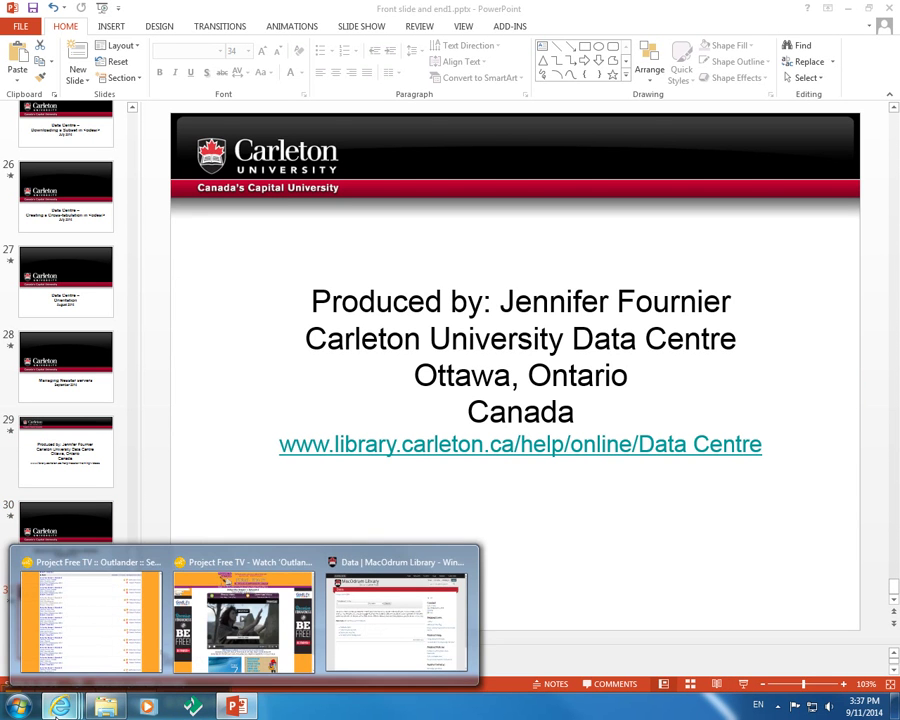
{"action": "left_click", "coordinate": [377, 611]}
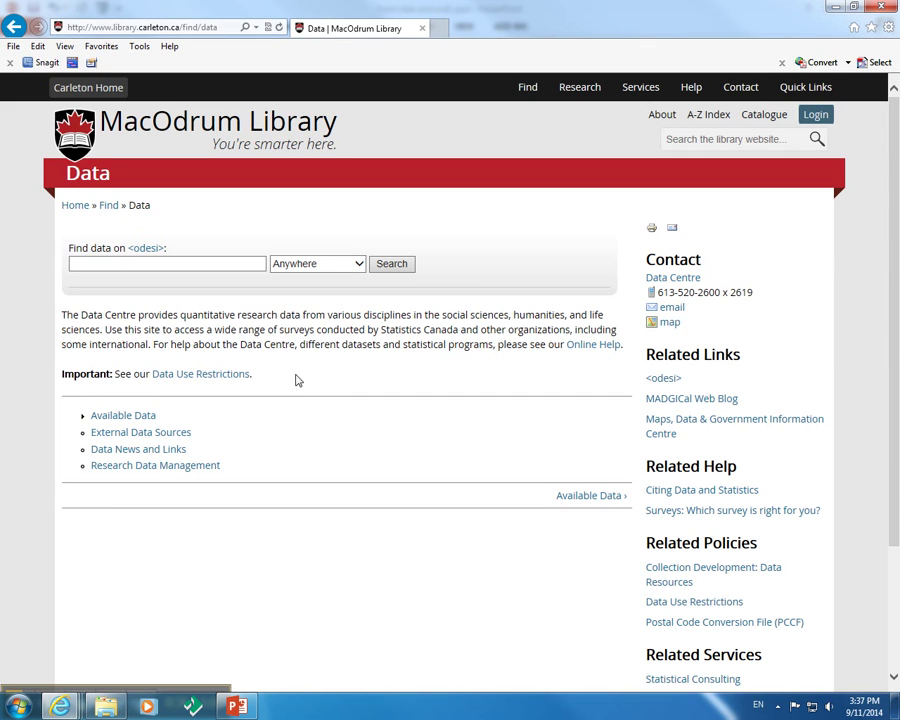
{"action": "left_click", "coordinate": [145, 250]}
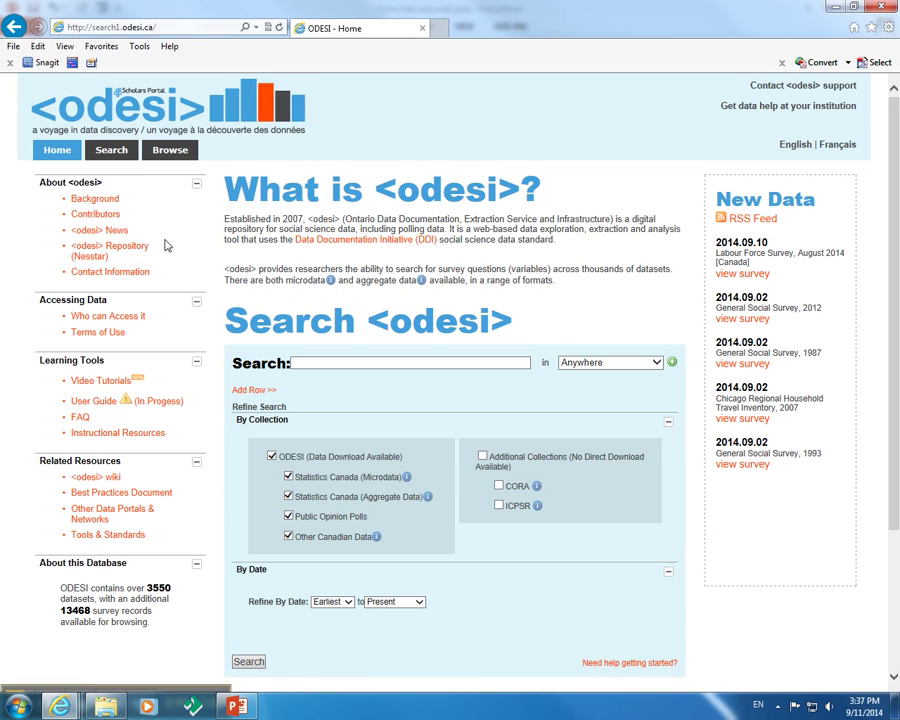
{"action": "left_click", "coordinate": [128, 252]}
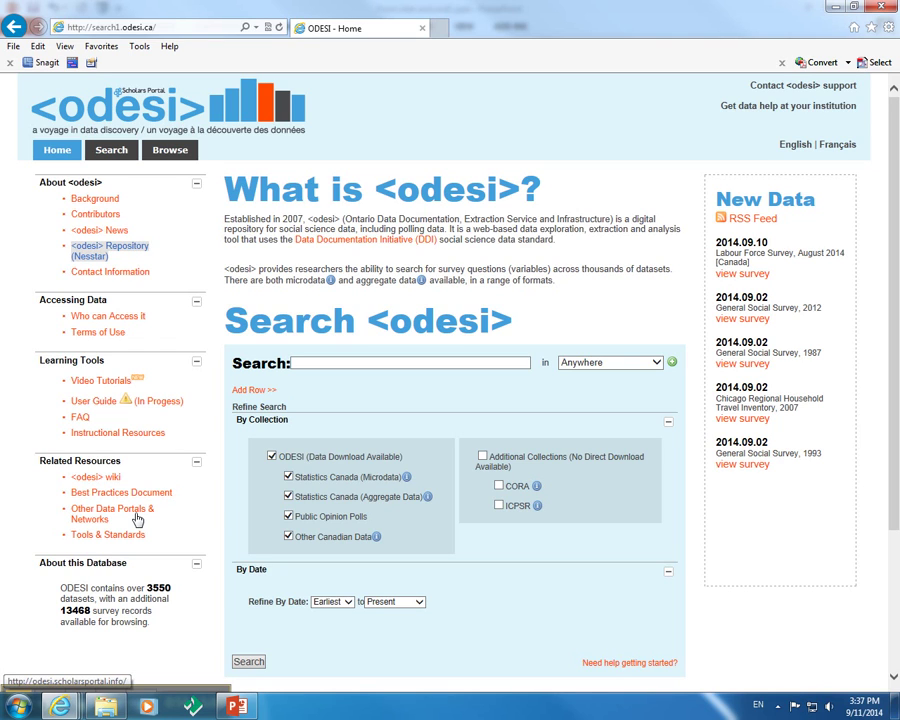
{"action": "mouse_move", "coordinate": [40, 676]}
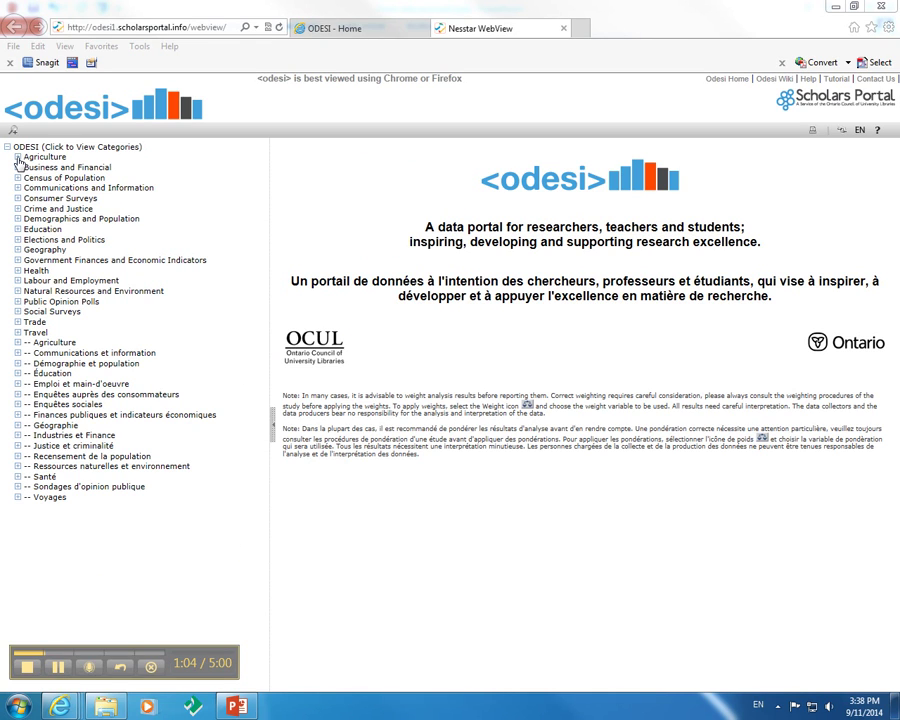
Browse Agriculture > CANADA > Census of Agriculture > 2001 > Aggregate Data to the farm operator B2020 dataset.
{"action": "left_click", "coordinate": [17, 157]}
{"action": "left_click", "coordinate": [28, 168]}
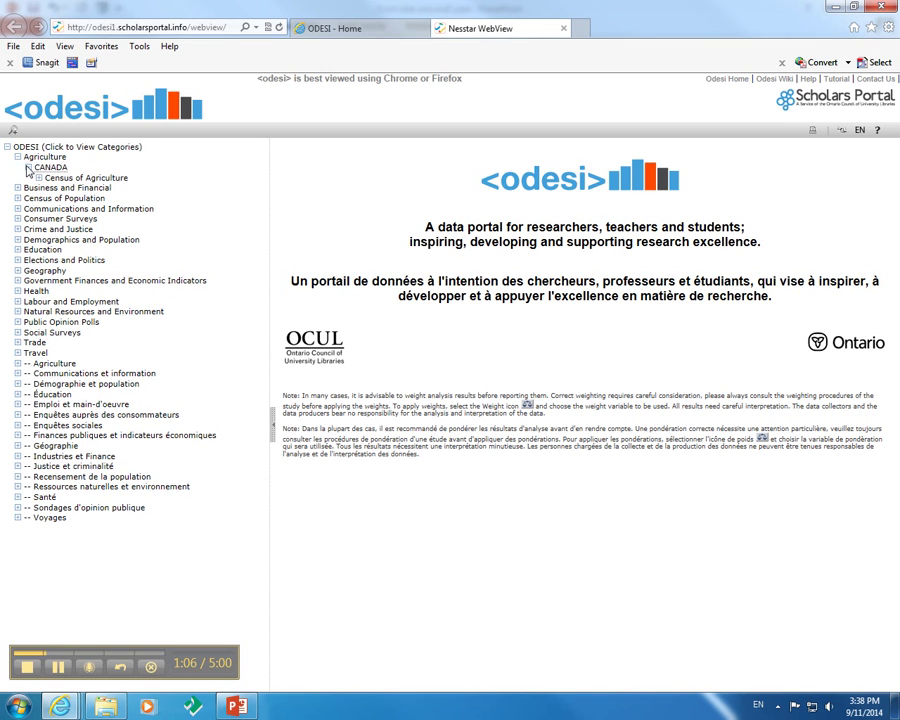
{"action": "left_click", "coordinate": [39, 178]}
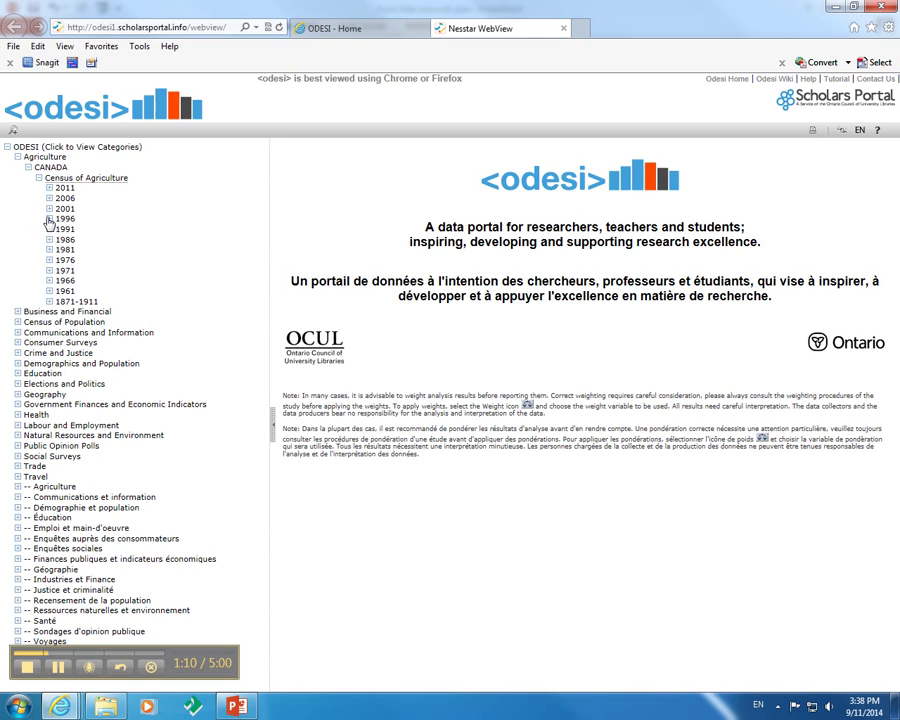
{"action": "left_click", "coordinate": [49, 208]}
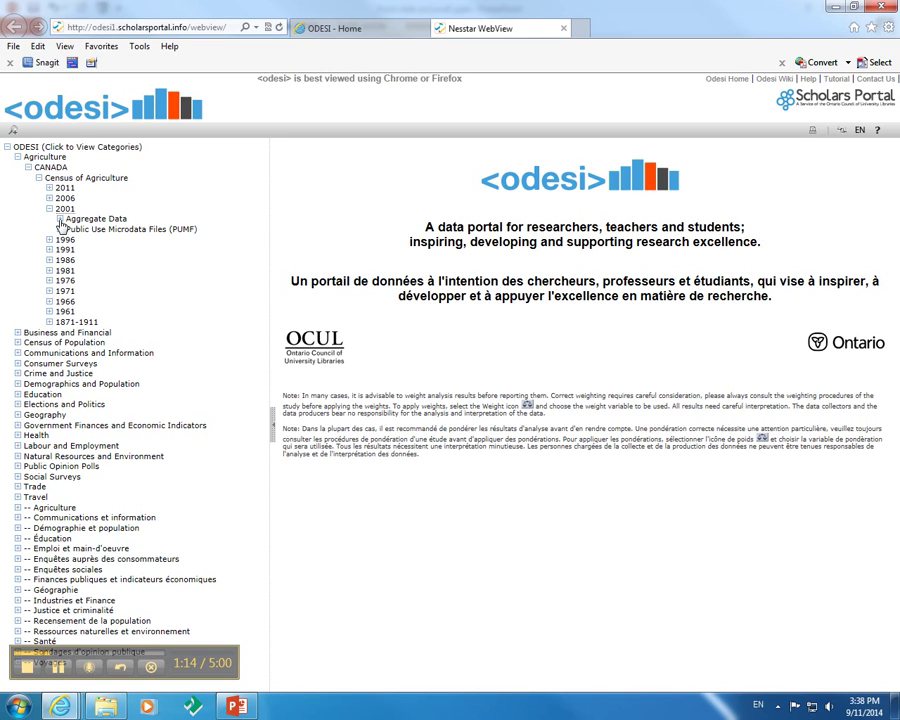
{"action": "left_click", "coordinate": [60, 219]}
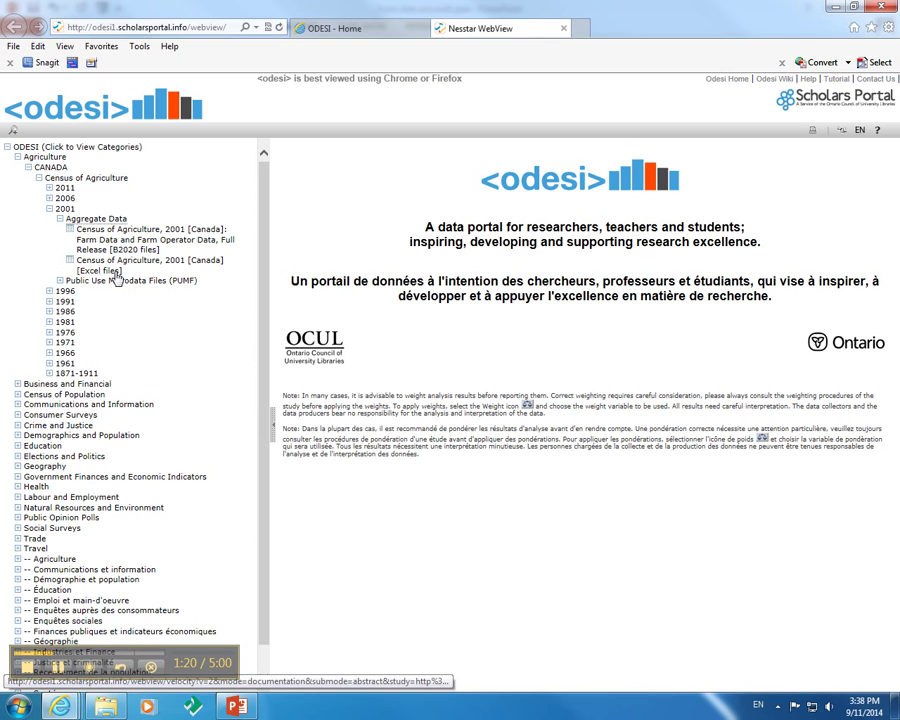
{"action": "left_click", "coordinate": [97, 237]}
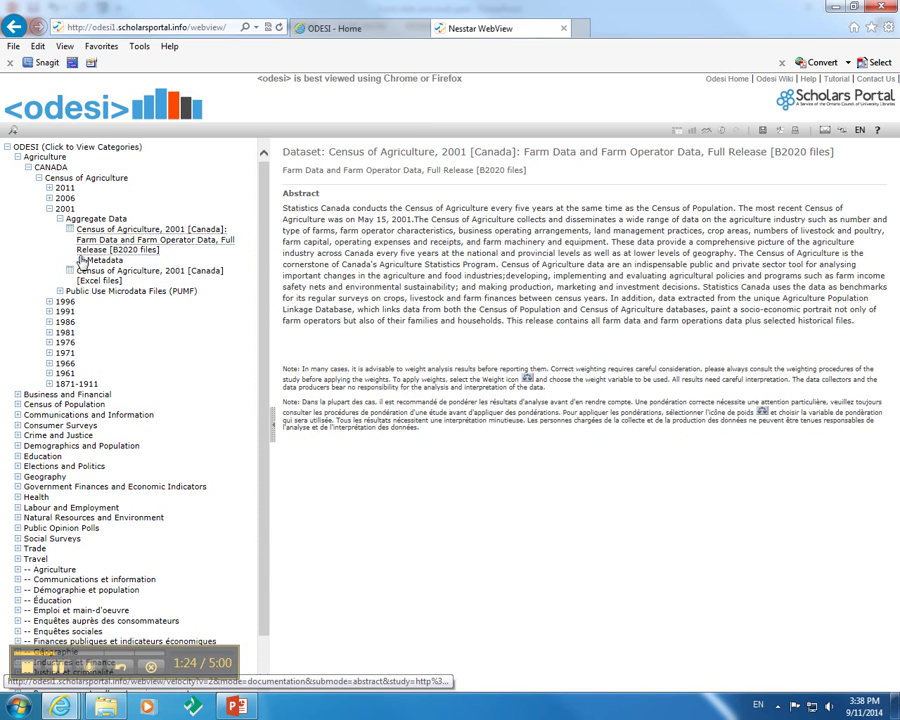
Open the dataset's Metadata > Other Documentation HTML data access page.
{"action": "left_click", "coordinate": [82, 261]}
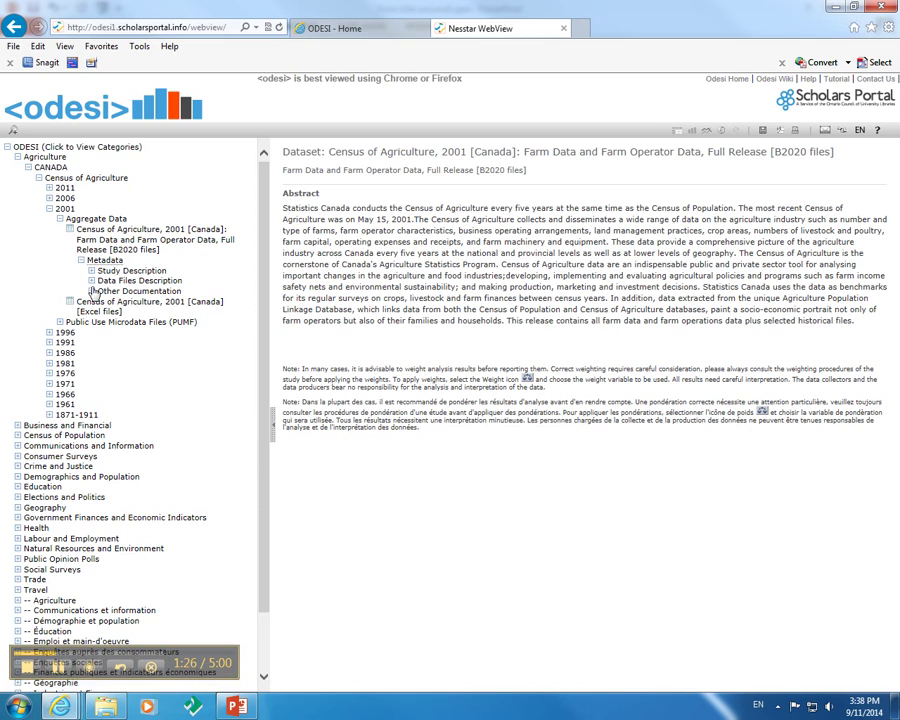
{"action": "left_click", "coordinate": [92, 292]}
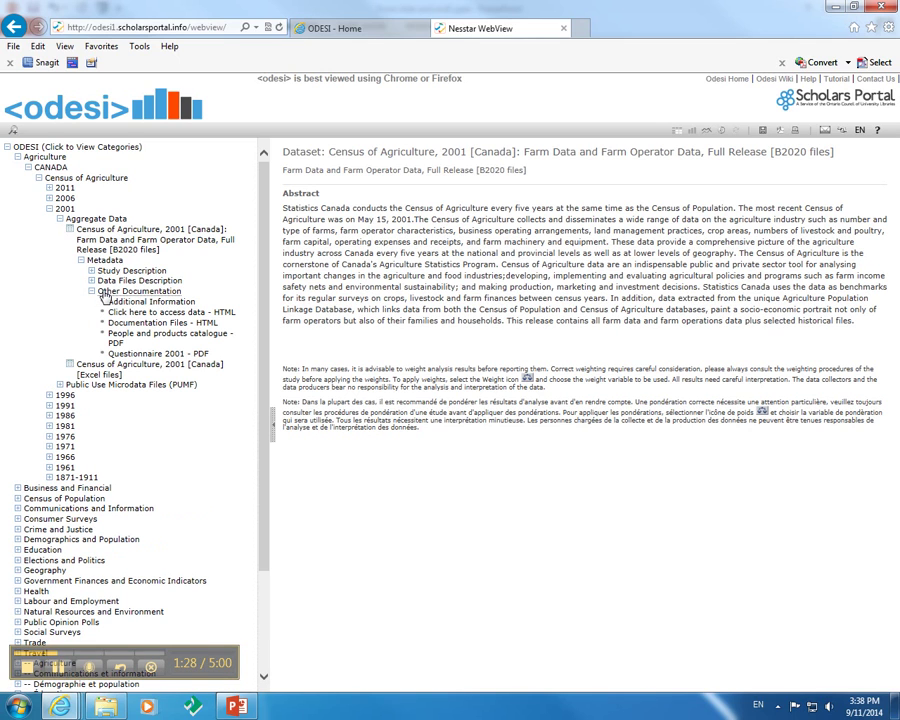
{"action": "left_click", "coordinate": [104, 294]}
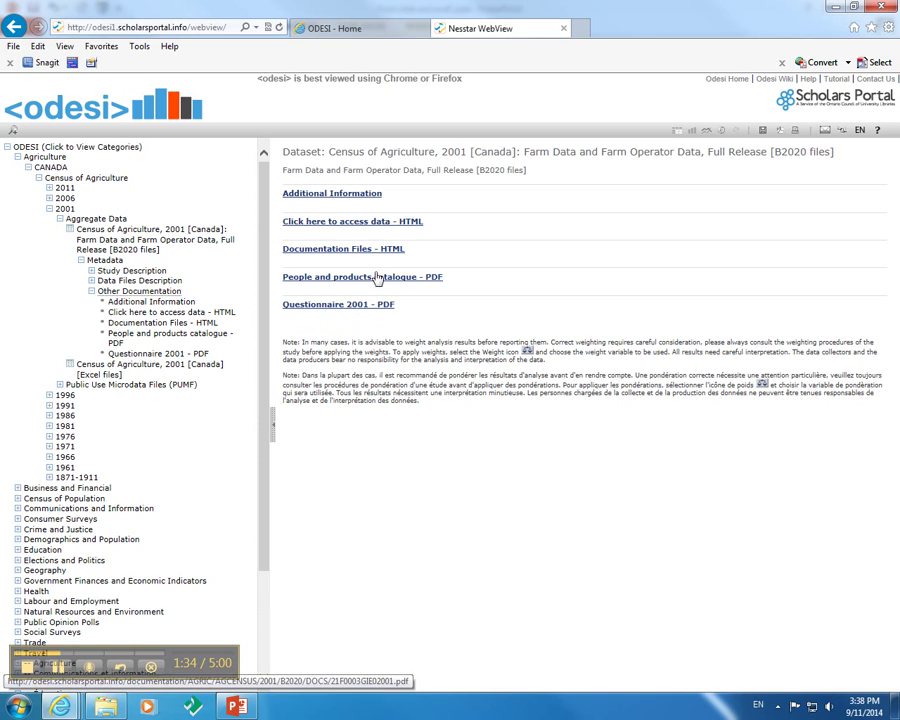
{"action": "left_click", "coordinate": [363, 224]}
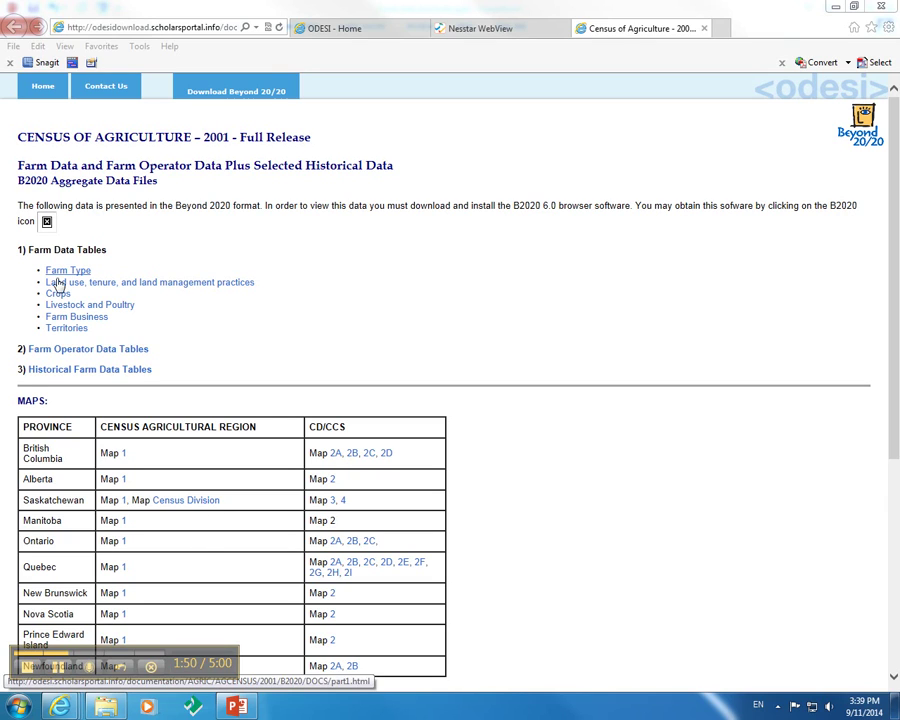
Open Table 5, Farm operators by sex and selected variables, from Farm Operator Data Tables in Beyond 20/20.
{"action": "left_click", "coordinate": [57, 350]}
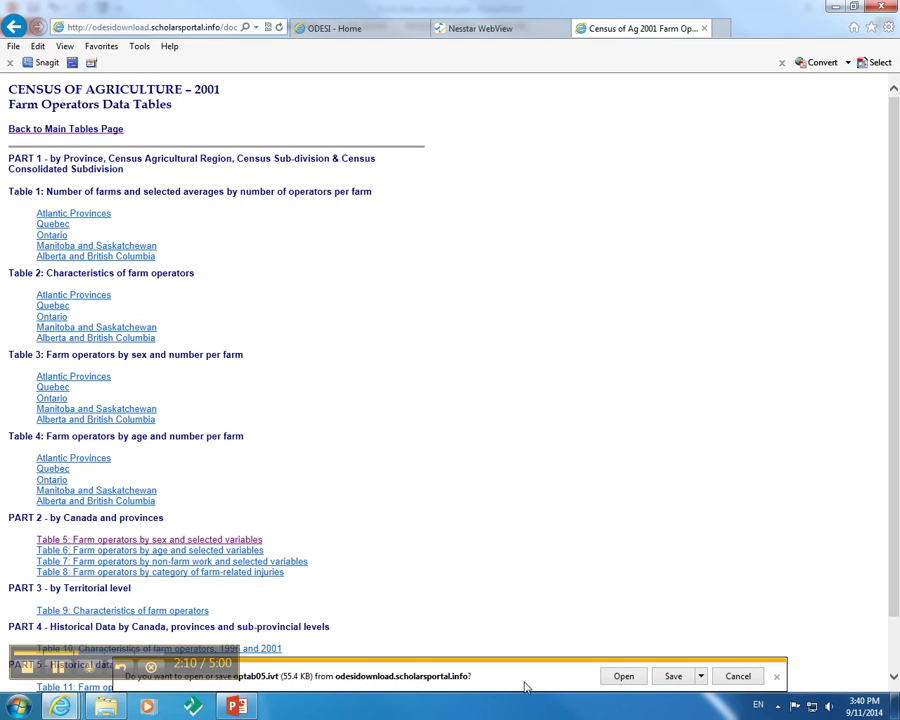
{"action": "left_click", "coordinate": [624, 677]}
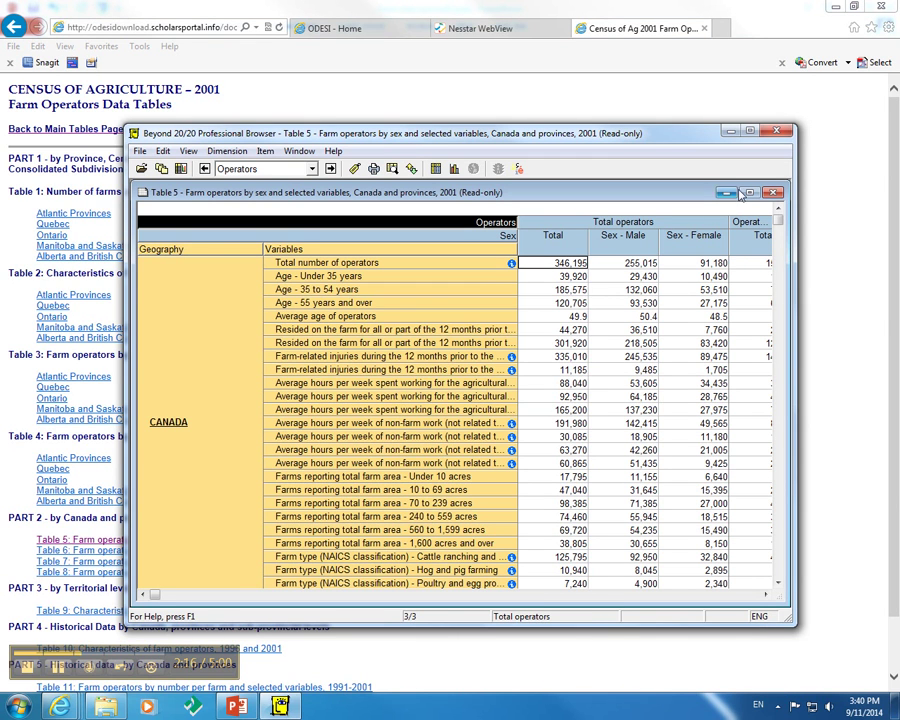
Maximize both the Beyond 20/20 program window and the Table 5 window.
{"action": "left_click", "coordinate": [750, 131]}
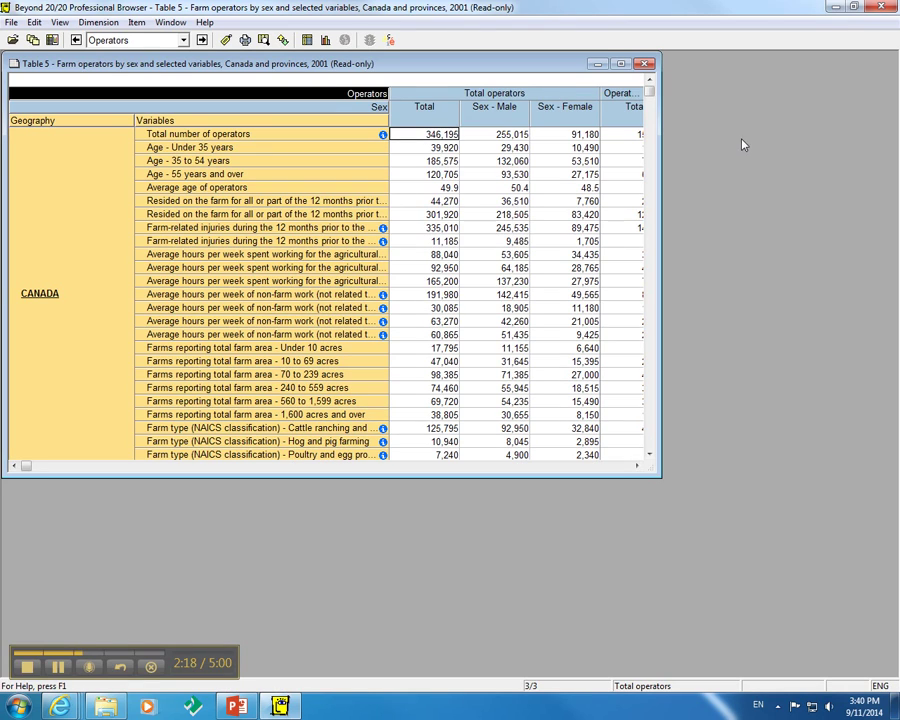
{"action": "left_click", "coordinate": [620, 64]}
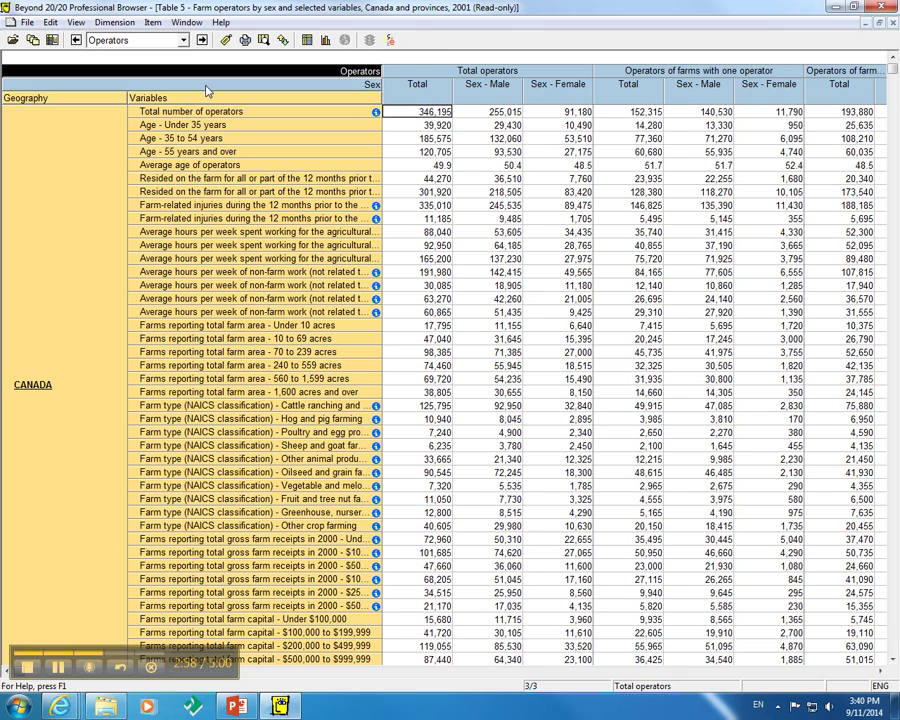
Move Sex and Variables to the dimension bar and widen the Geography and data columns.
{"action": "left_click_drag", "start_coordinate": [207, 91], "coordinate": [60, 62]}
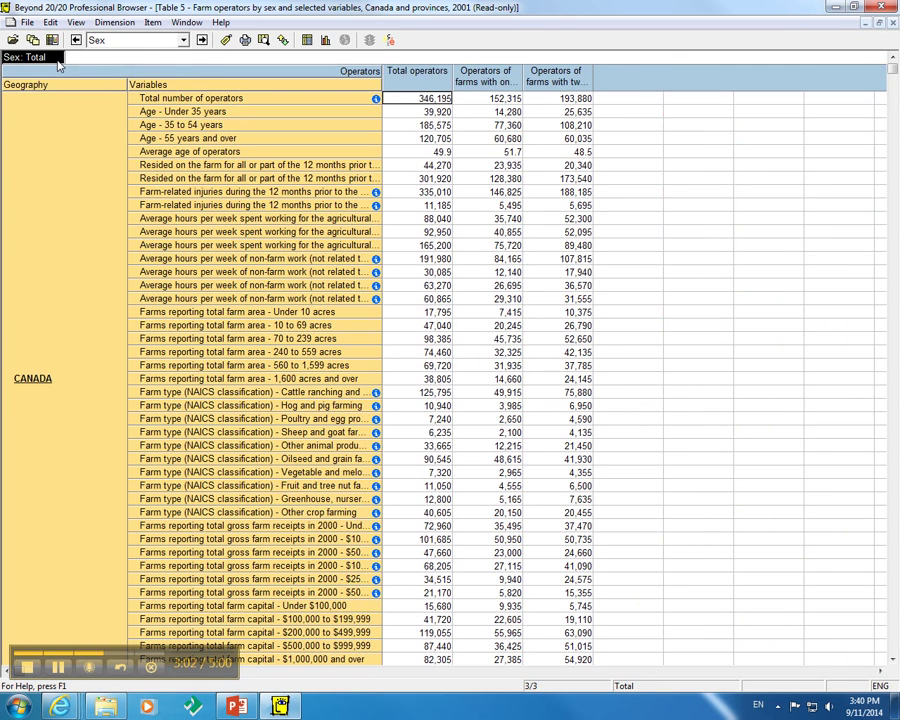
{"action": "left_click", "coordinate": [153, 88]}
{"action": "left_click_drag", "start_coordinate": [153, 88], "coordinate": [106, 55]}
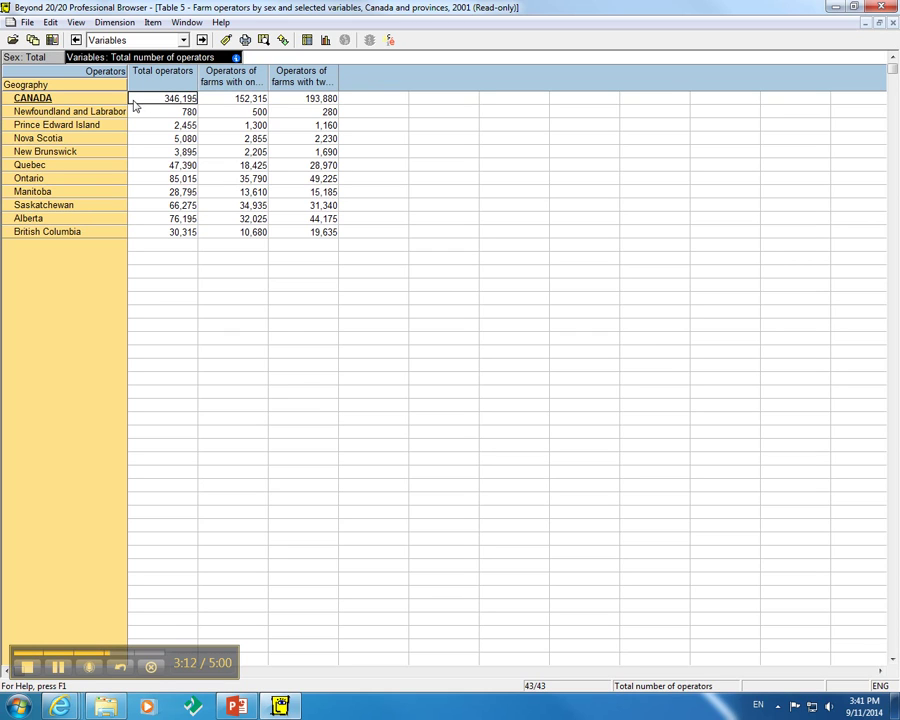
{"action": "left_click_drag", "start_coordinate": [127, 108], "coordinate": [166, 110]}
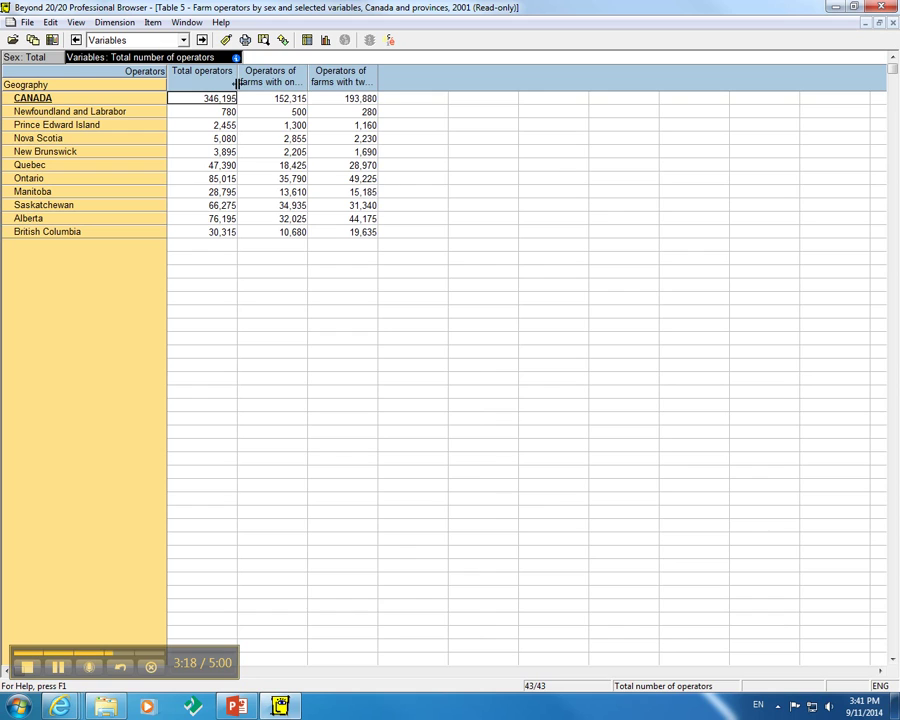
{"action": "left_click_drag", "start_coordinate": [237, 83], "coordinate": [264, 84]}
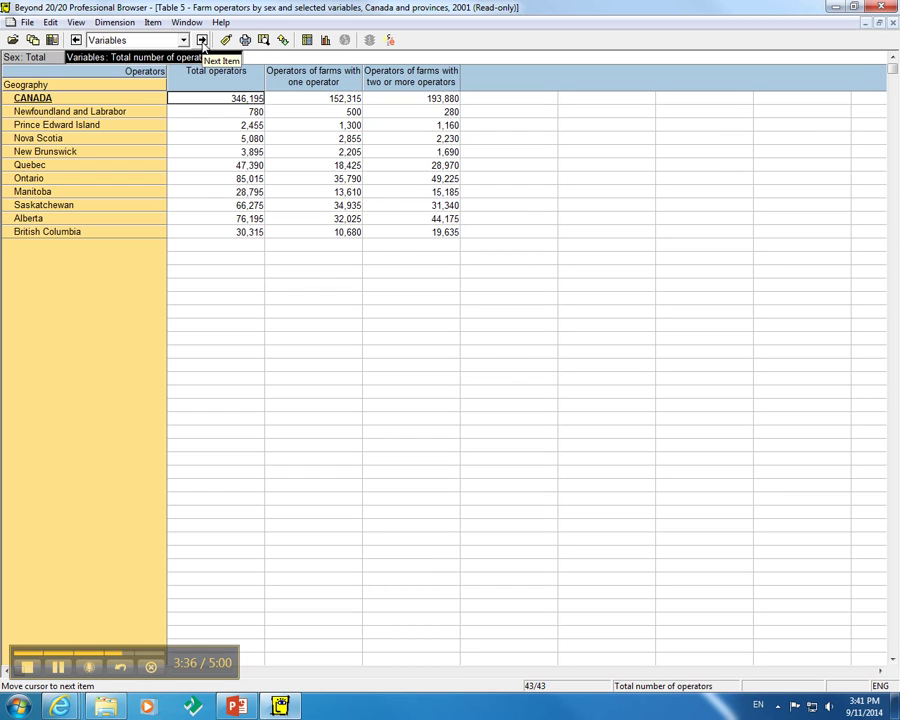
Step through the Variables items to Farm-related injuries - Yes, showing Canada at 11,185 operators.
{"action": "left_click", "coordinate": [202, 40]}
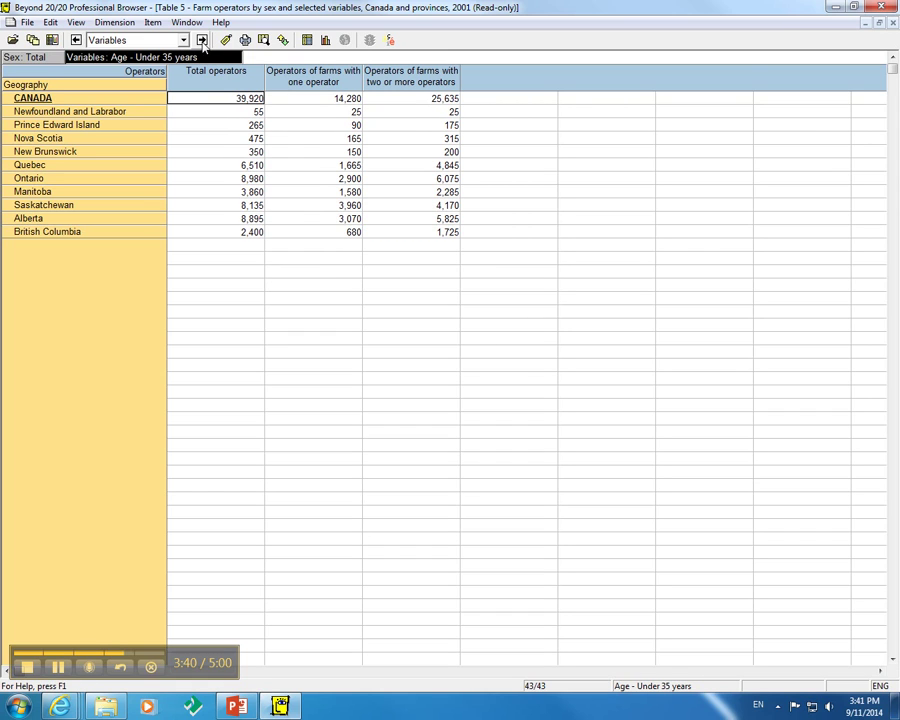
{"action": "left_click", "coordinate": [202, 40]}
{"action": "left_click", "coordinate": [202, 40]}
{"action": "left_click", "coordinate": [202, 40]}
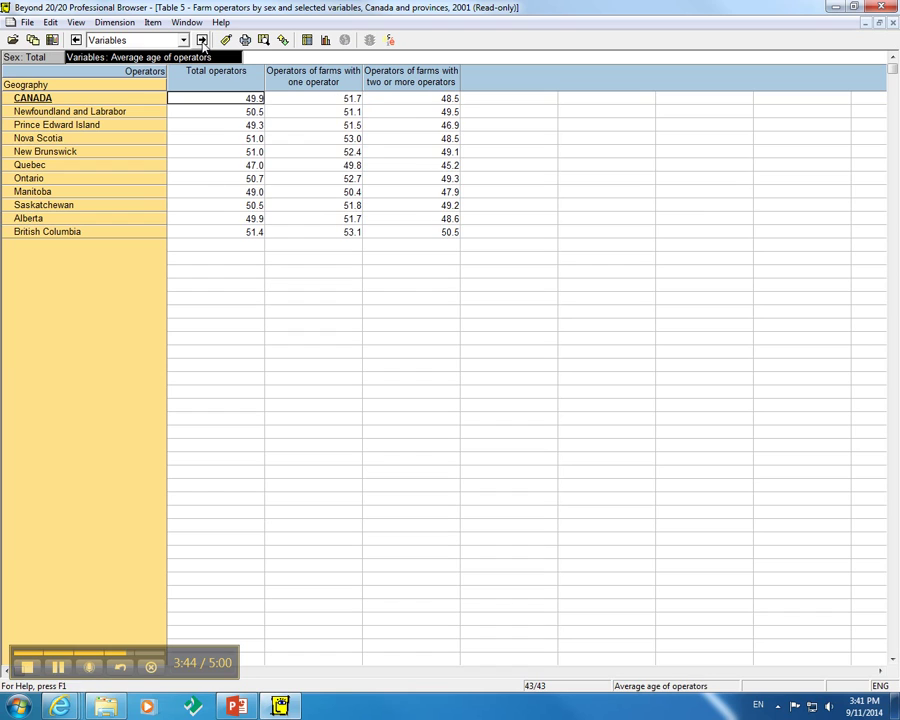
{"action": "left_click", "coordinate": [202, 42]}
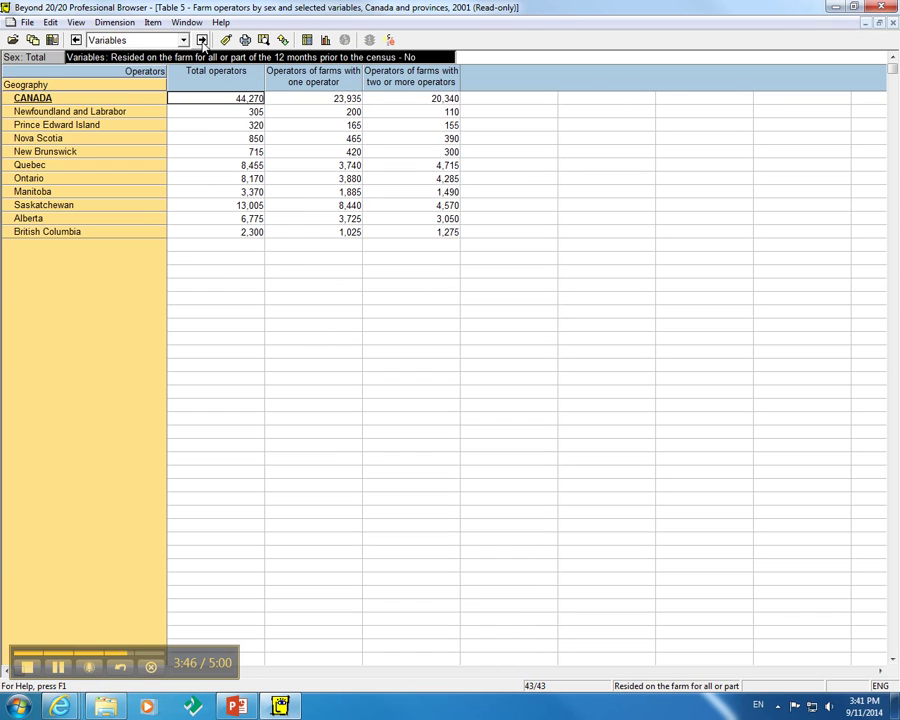
{"action": "left_click", "coordinate": [202, 40]}
{"action": "left_click", "coordinate": [202, 40]}
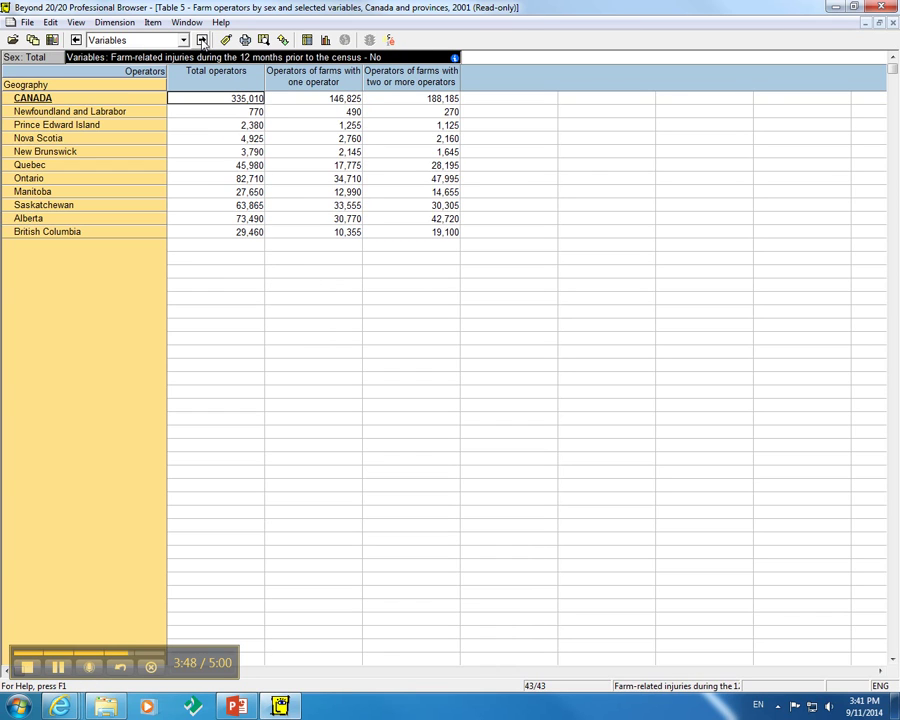
{"action": "left_click", "coordinate": [202, 40]}
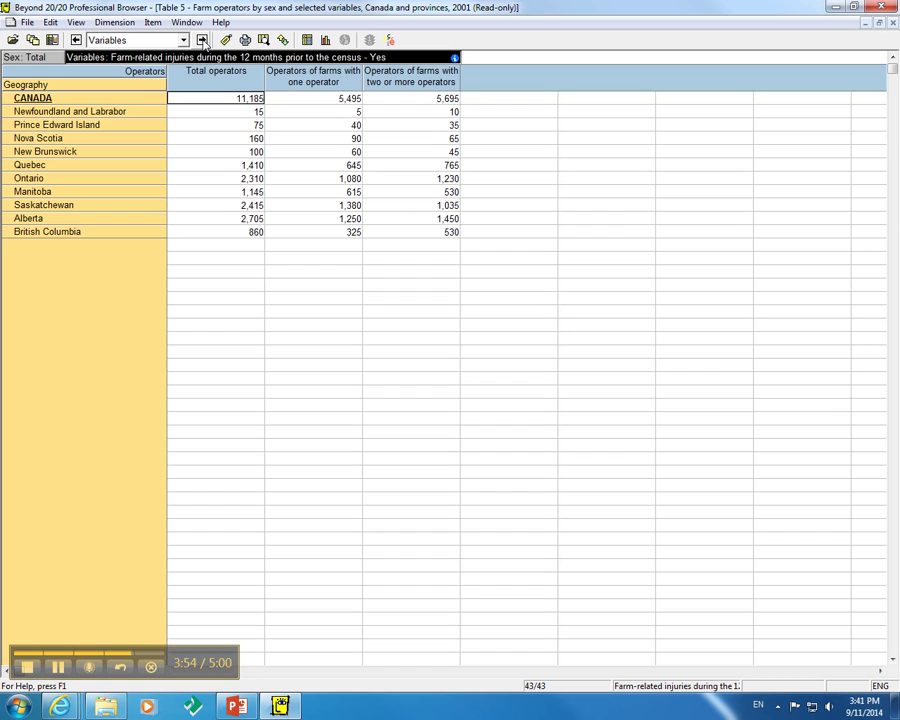
Delete the CANADA row, then restore it with the Geography drill-back arrow.
{"action": "left_click", "coordinate": [42, 104]}
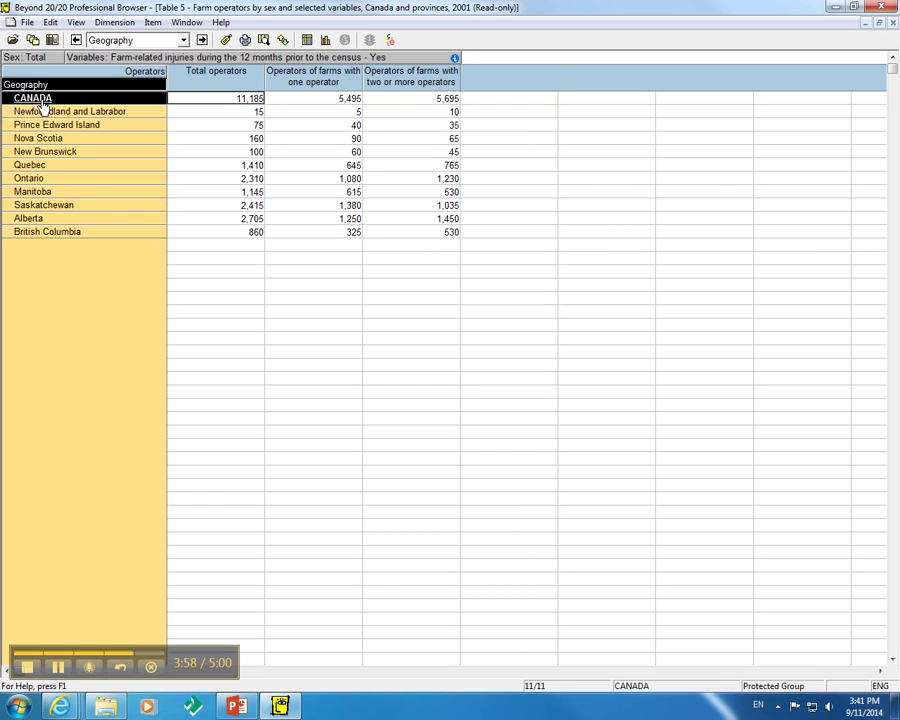
{"action": "key", "text": "Delete"}
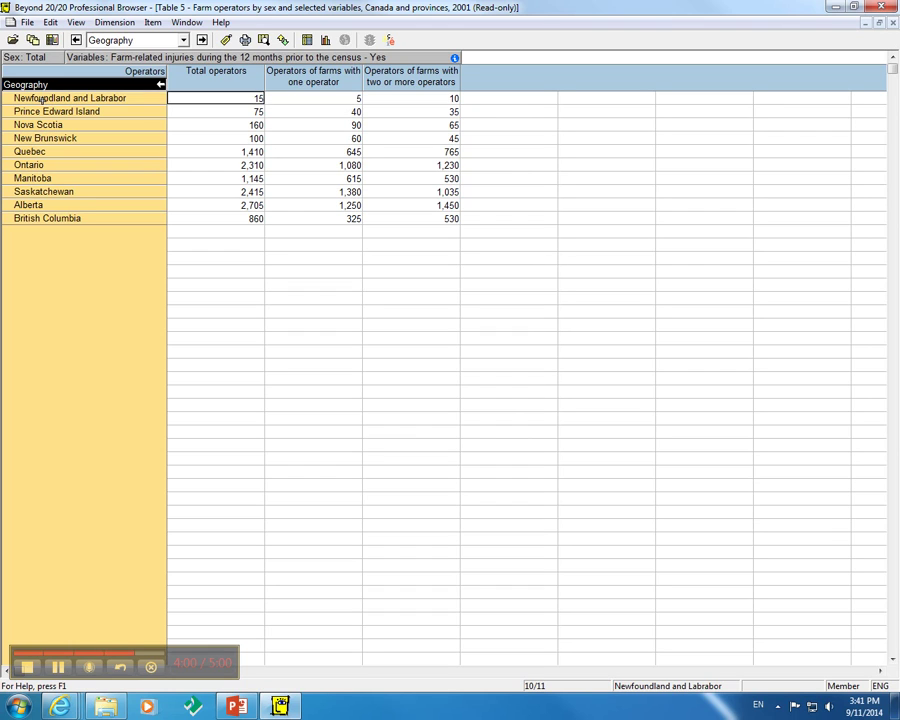
{"action": "left_click", "coordinate": [161, 86]}
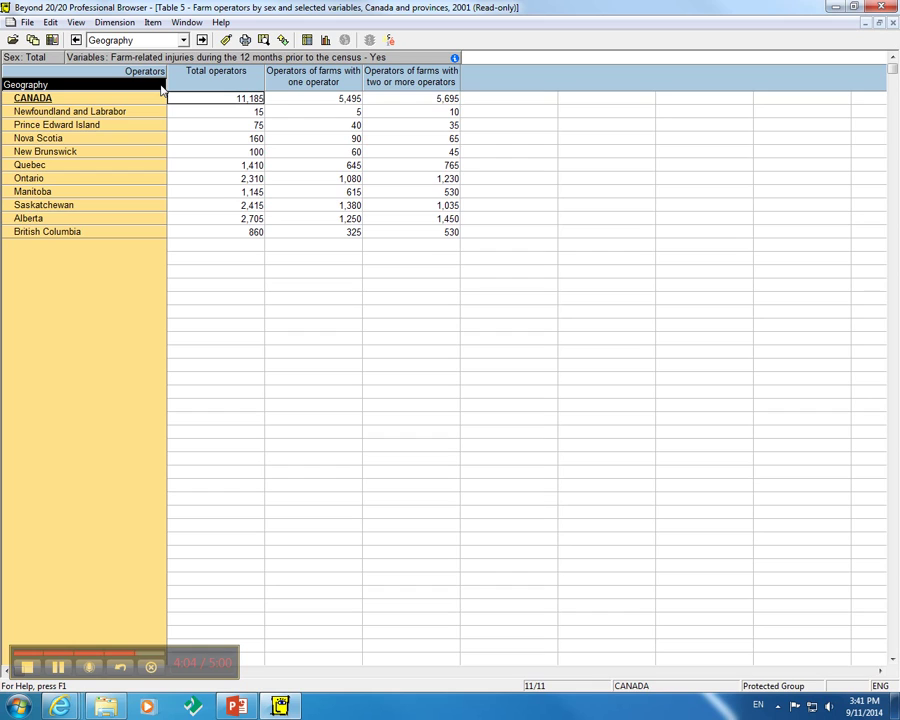
Switch the table labels to French and back to English, twice.
{"action": "left_click", "coordinate": [391, 41]}
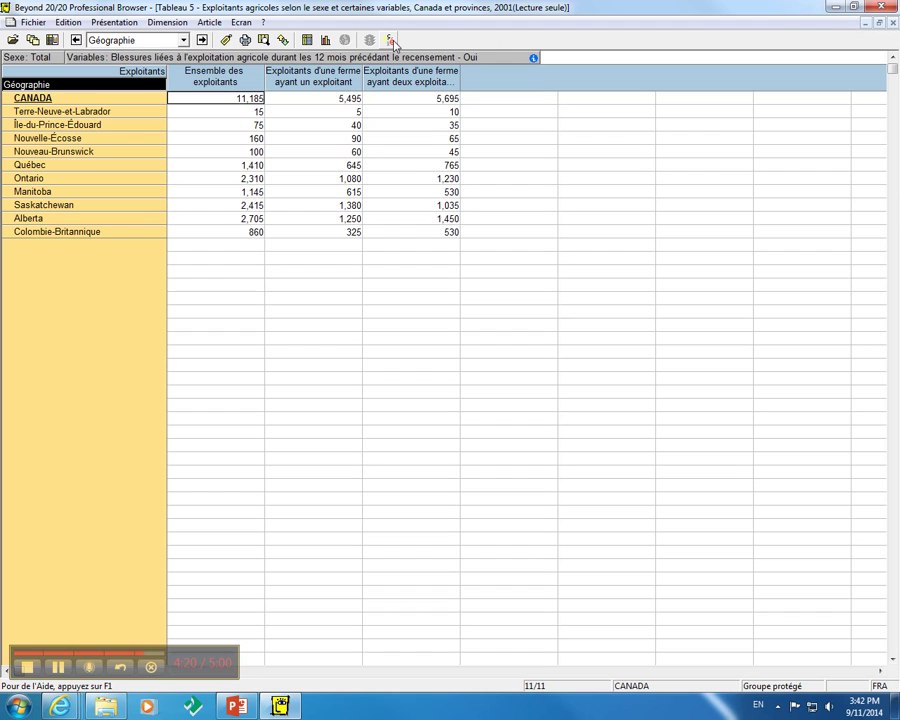
{"action": "left_click", "coordinate": [391, 41]}
{"action": "left_click", "coordinate": [391, 41]}
{"action": "left_click", "coordinate": [391, 41]}
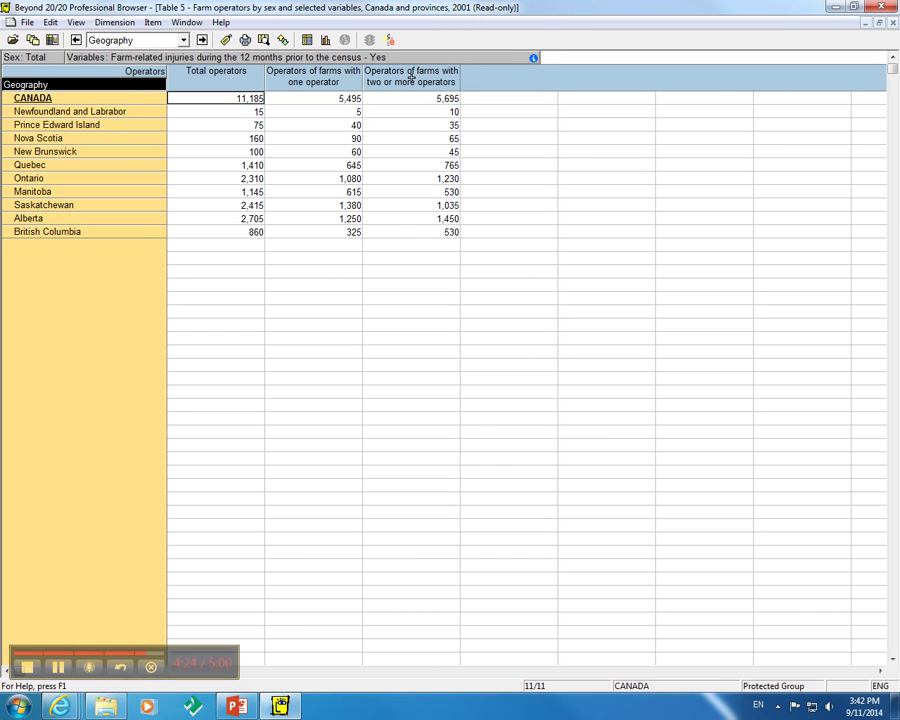
{"action": "left_click", "coordinate": [233, 706]}
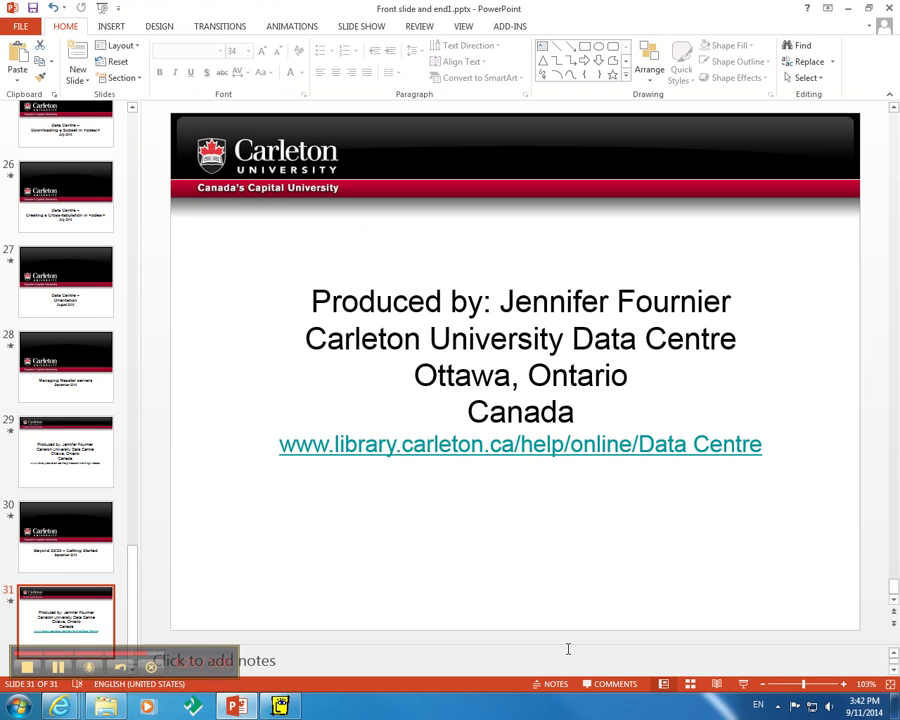